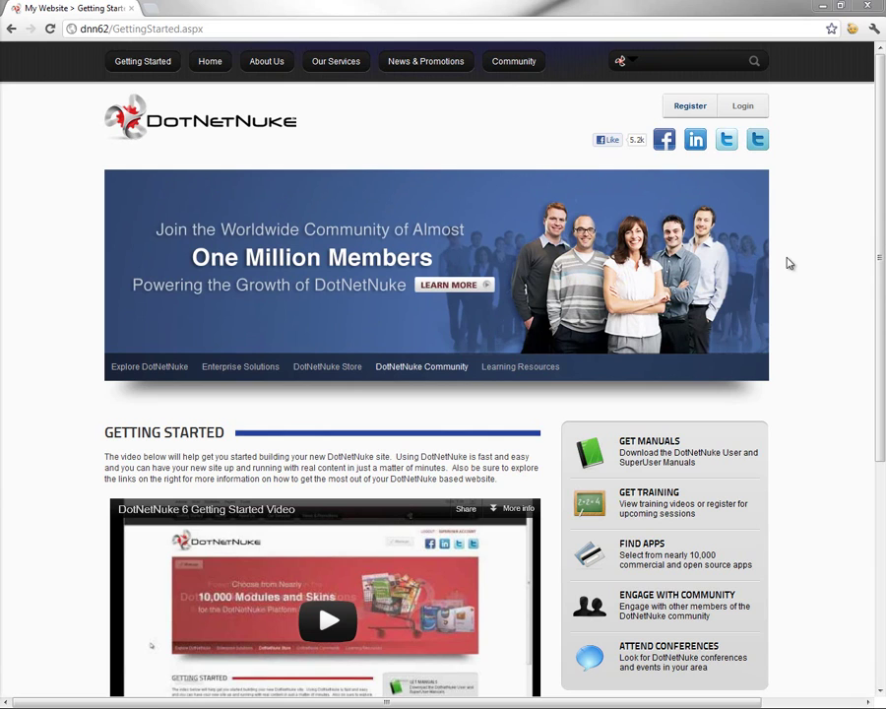
Leave the Getting Started page for the site's Home page
left_click(204, 63)
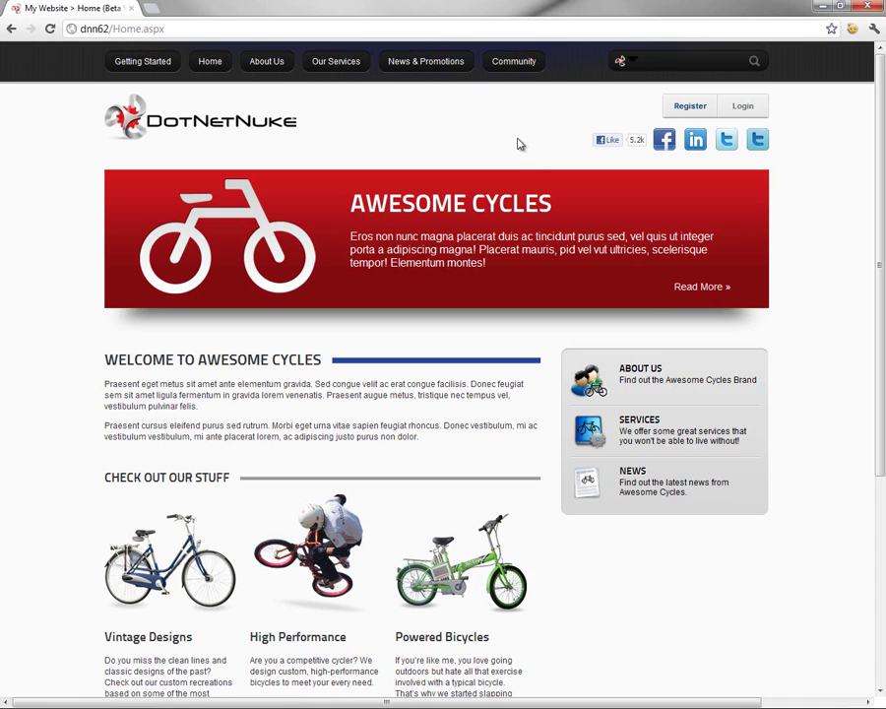
On the Register form, enter the user name, password and confirmation, display name, and email address
left_click(691, 107)
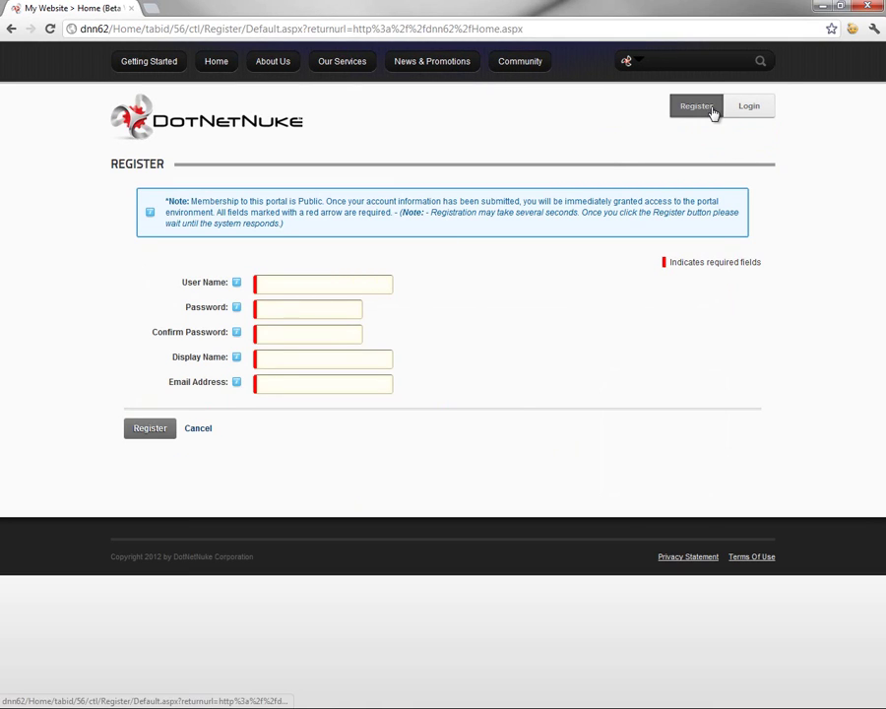
left_click(324, 281)
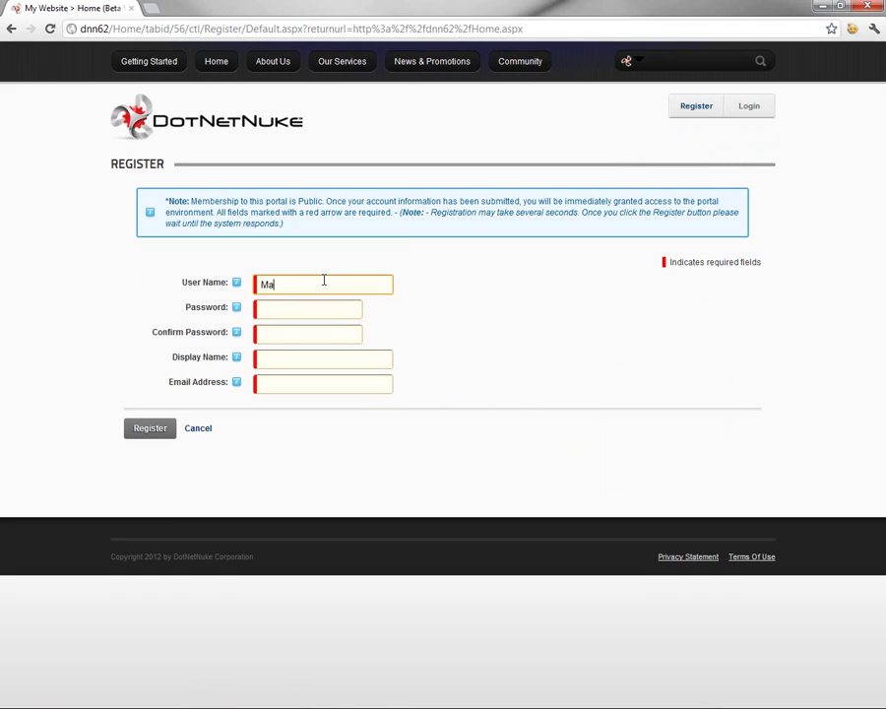
key("Tab")
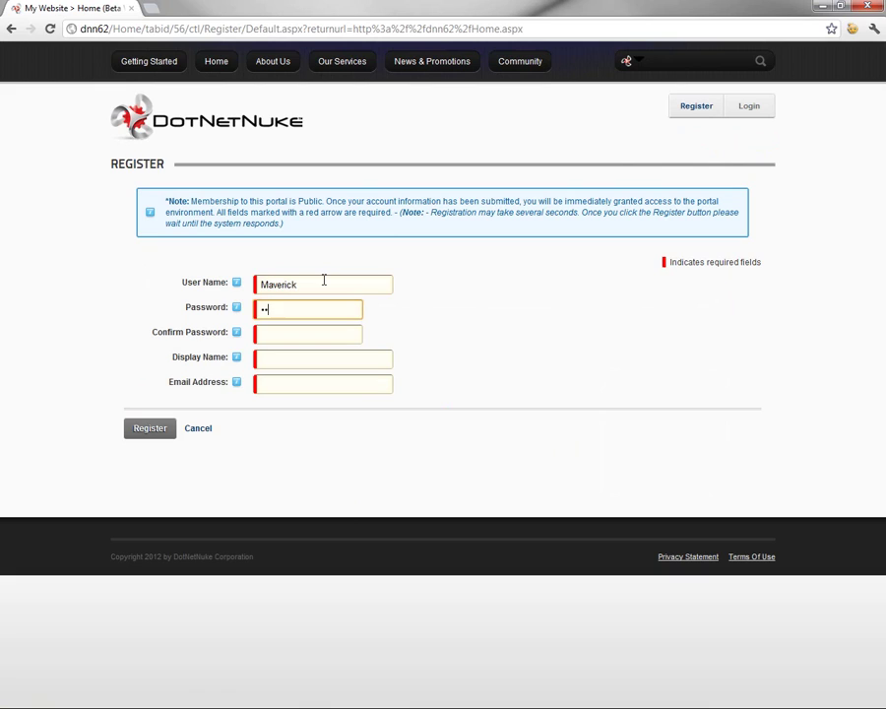
key("Tab")
type("p")
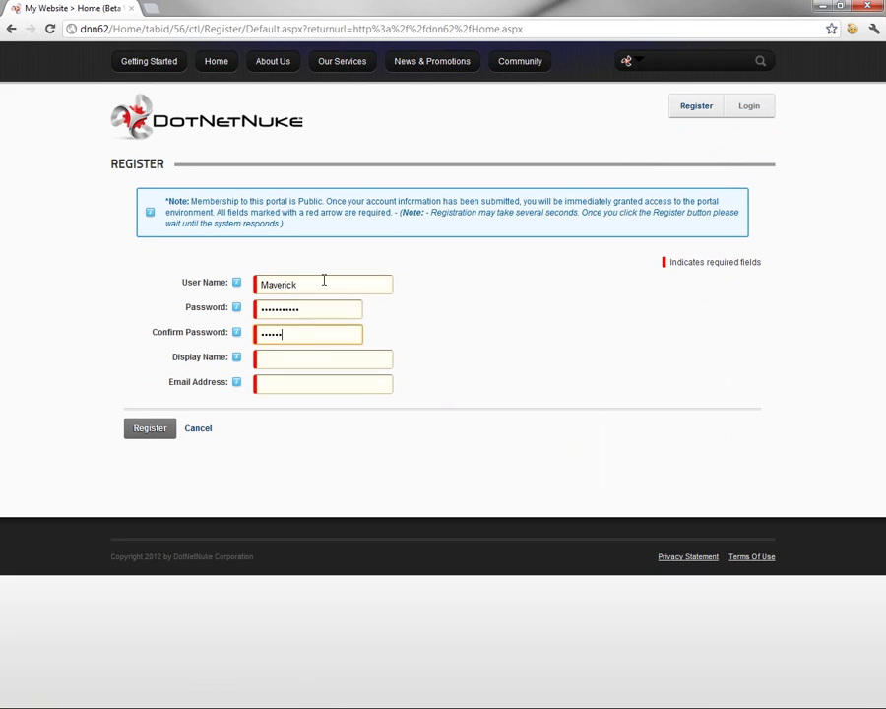
key("Tab")
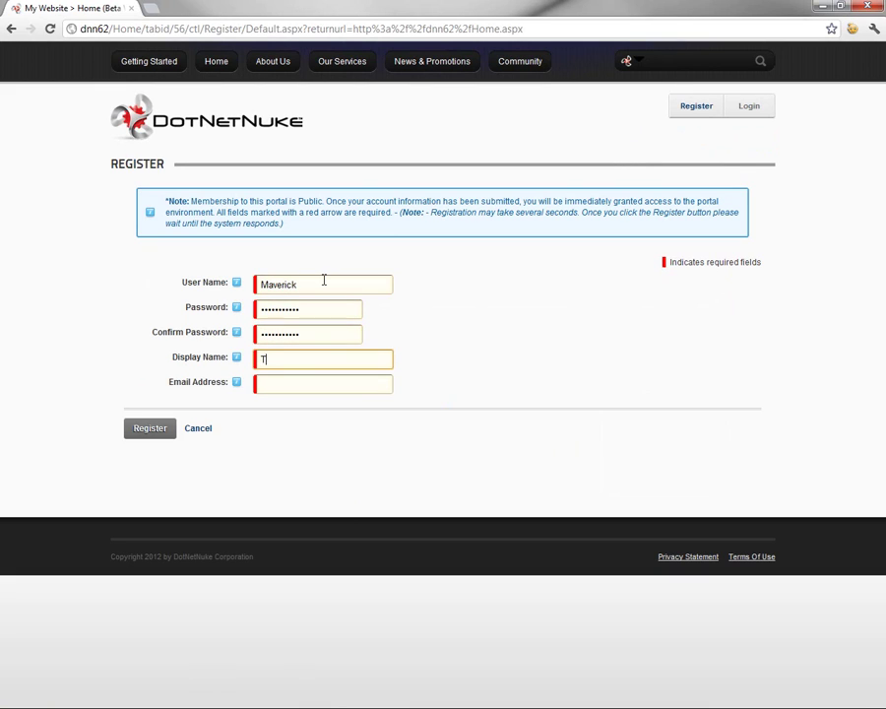
type("Maverick")
key("Tab")
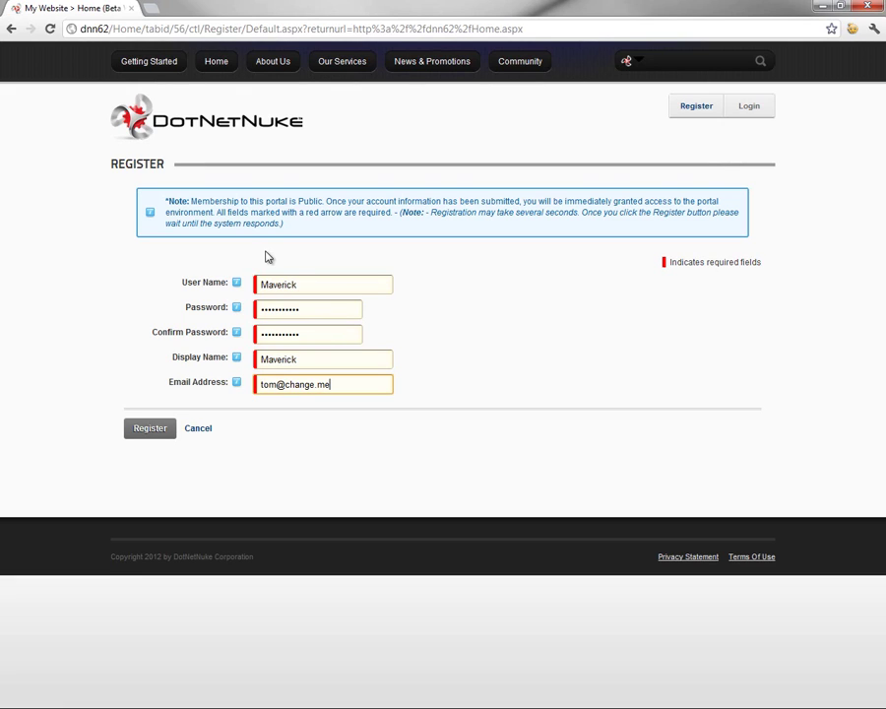
left_click(262, 255)
Submit the registration, then open the new member's Manage Profile page from the header link
left_click(150, 429)
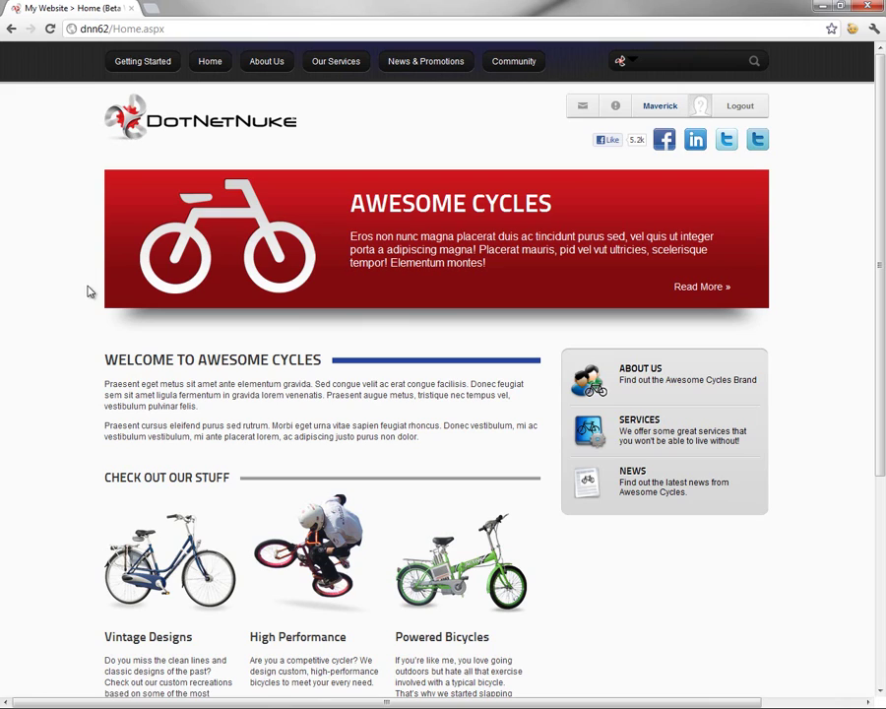
left_click(661, 108)
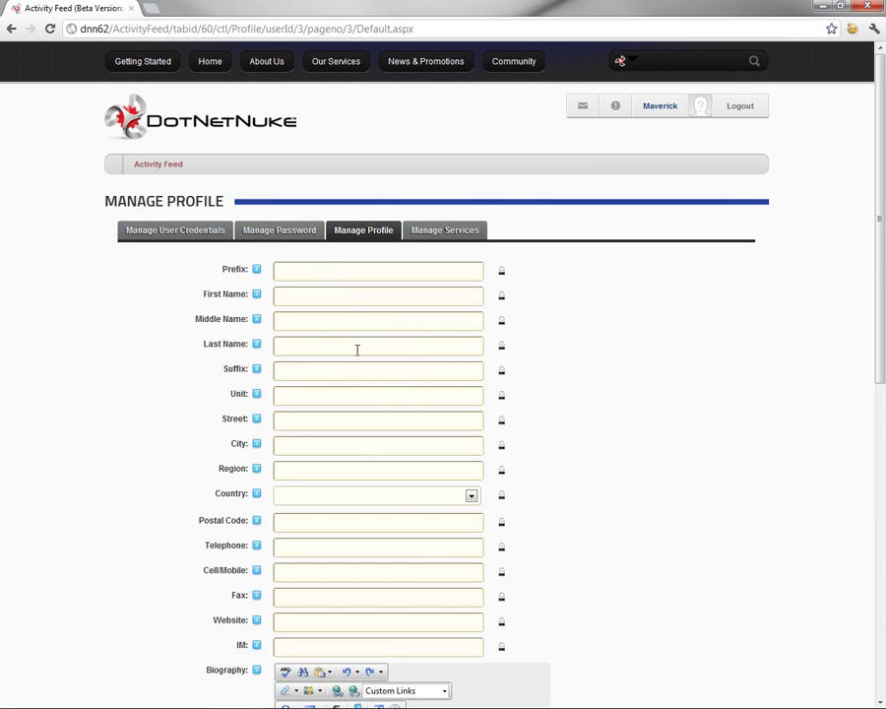
Enter the profile's first and last name, leaving Middle Name blank
left_click(320, 296)
type("Tom")
key("Tab")
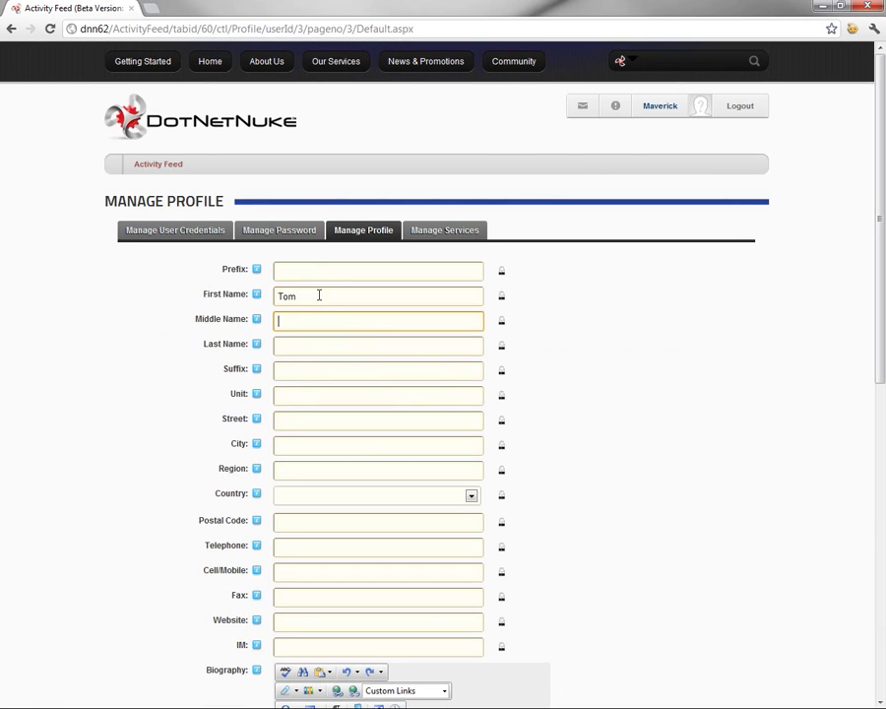
key("Tab")
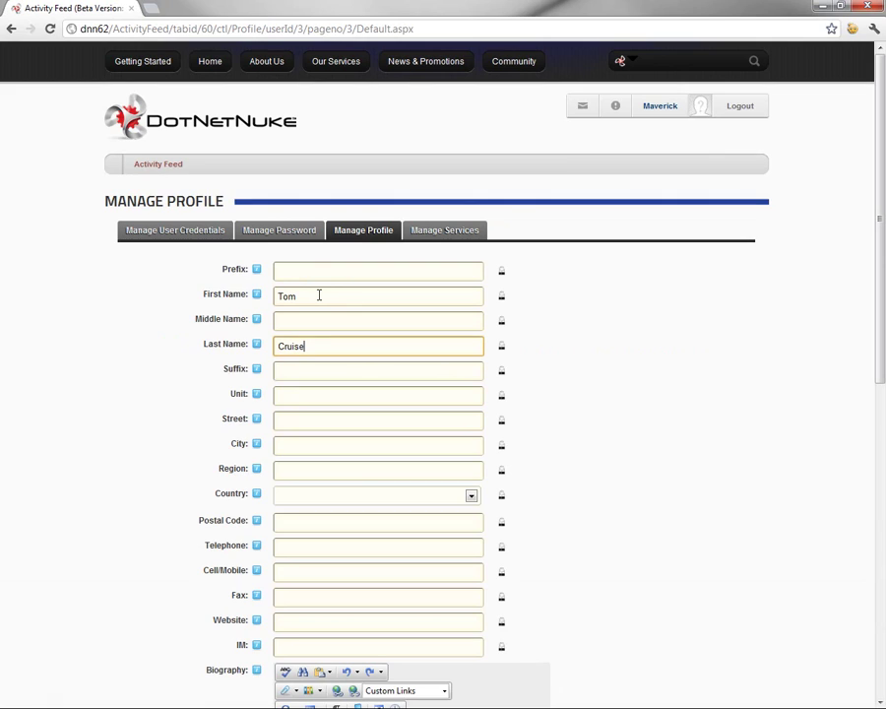
type("Cruise")
Set the location to City San Diego, Region California, Country United States
key("Tab")
key("Tab")
key("Tab")
key("Tab")
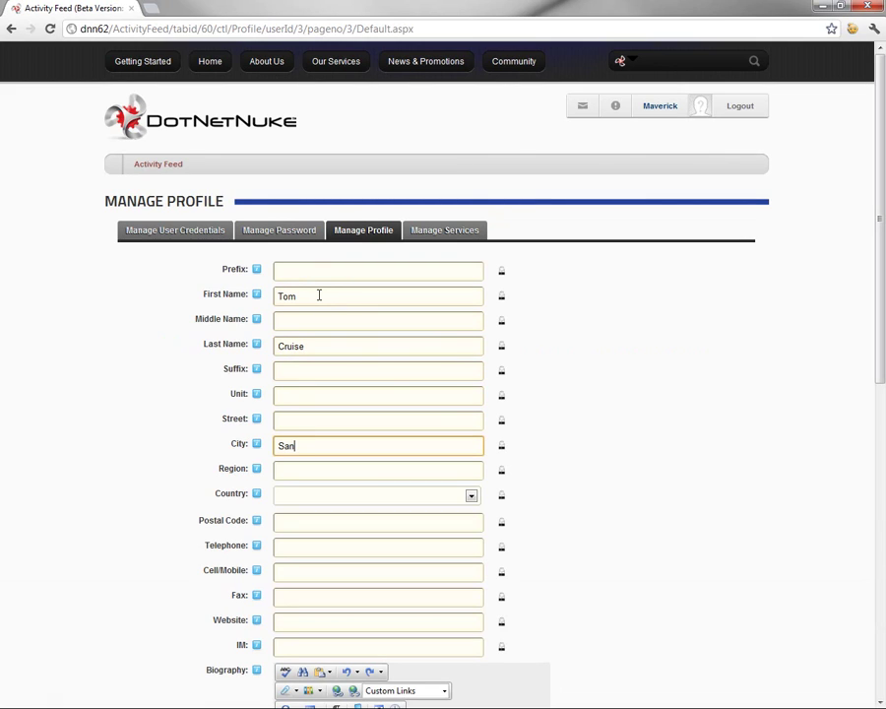
type("San Diego")
key("Tab")
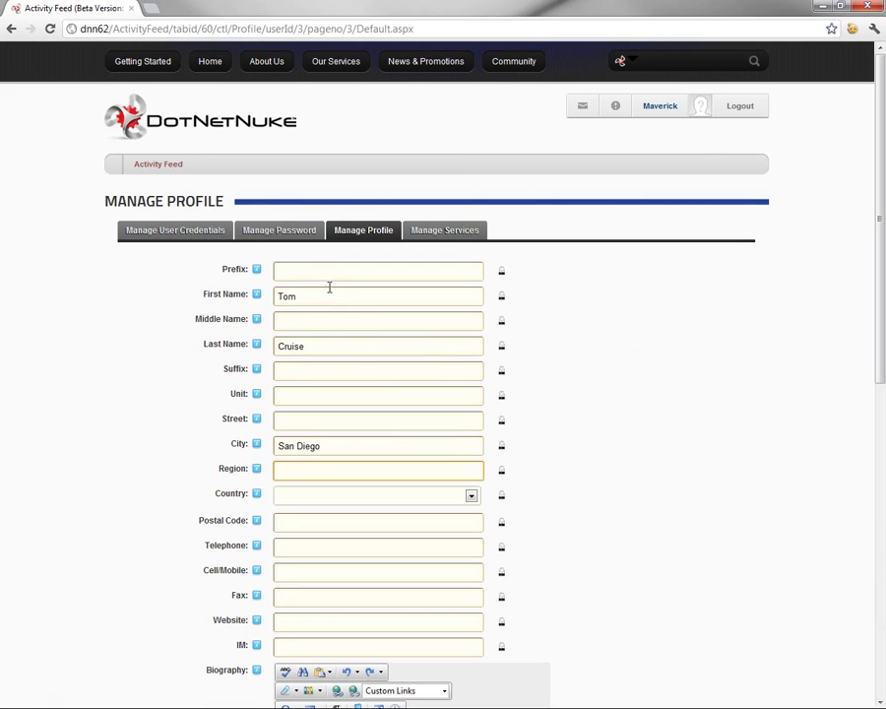
left_click(404, 497)
key("u")
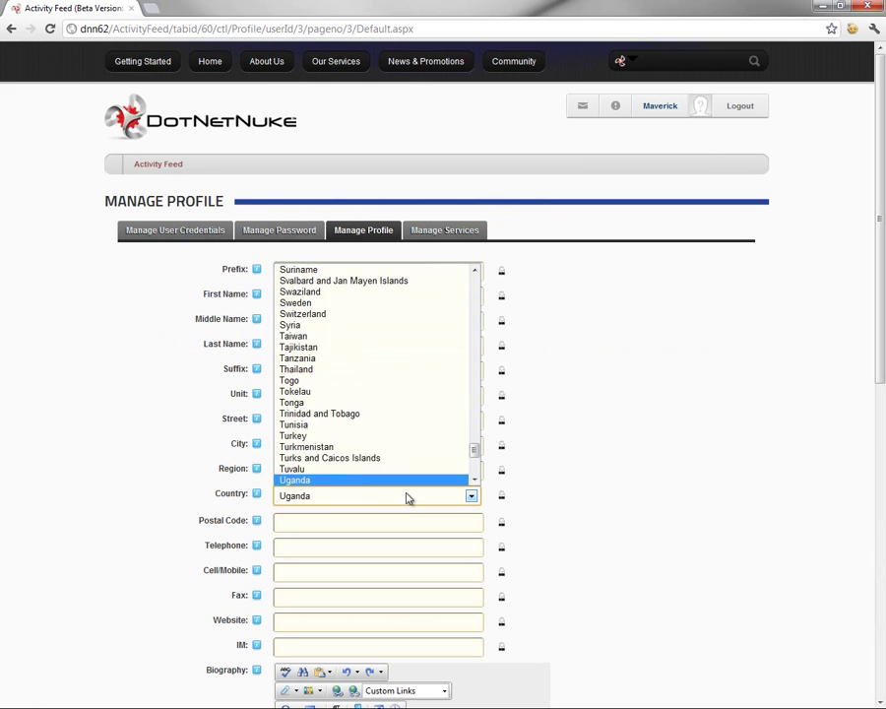
key("n")
scroll(378, 471, "down", 4)
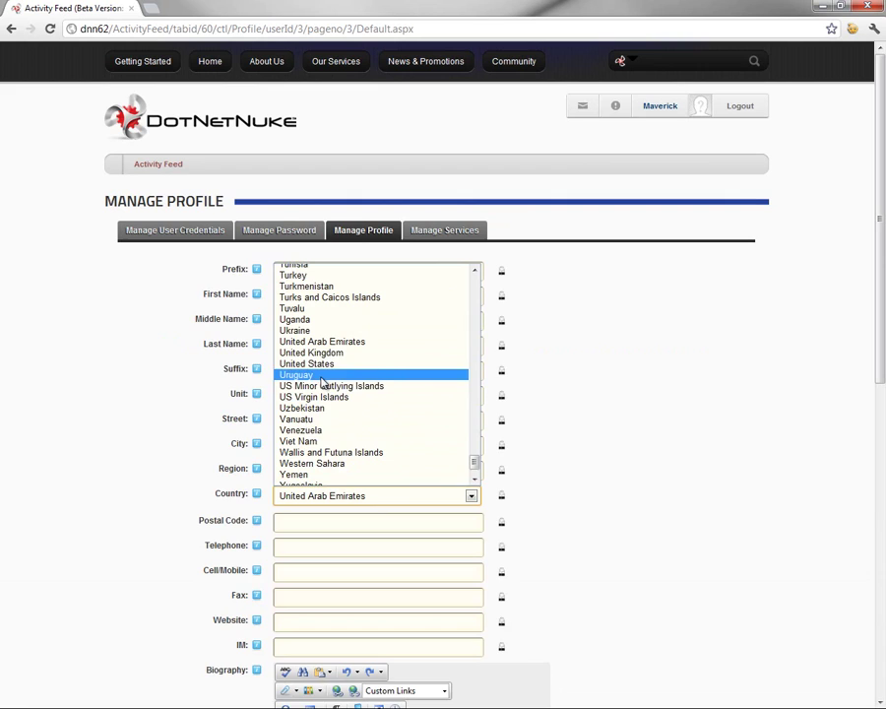
left_click(305, 363)
left_click(330, 471)
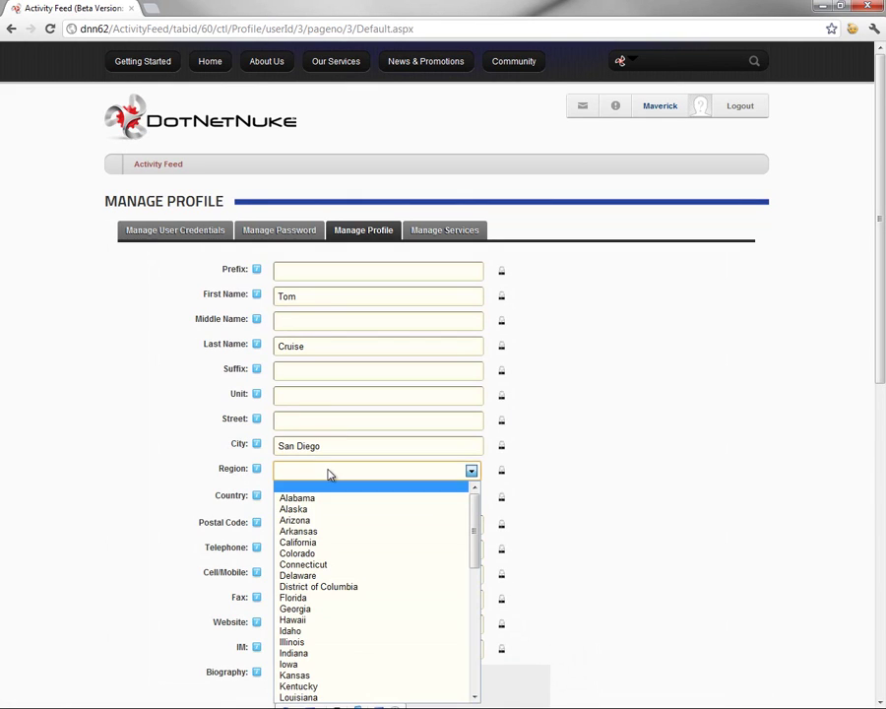
left_click(298, 542)
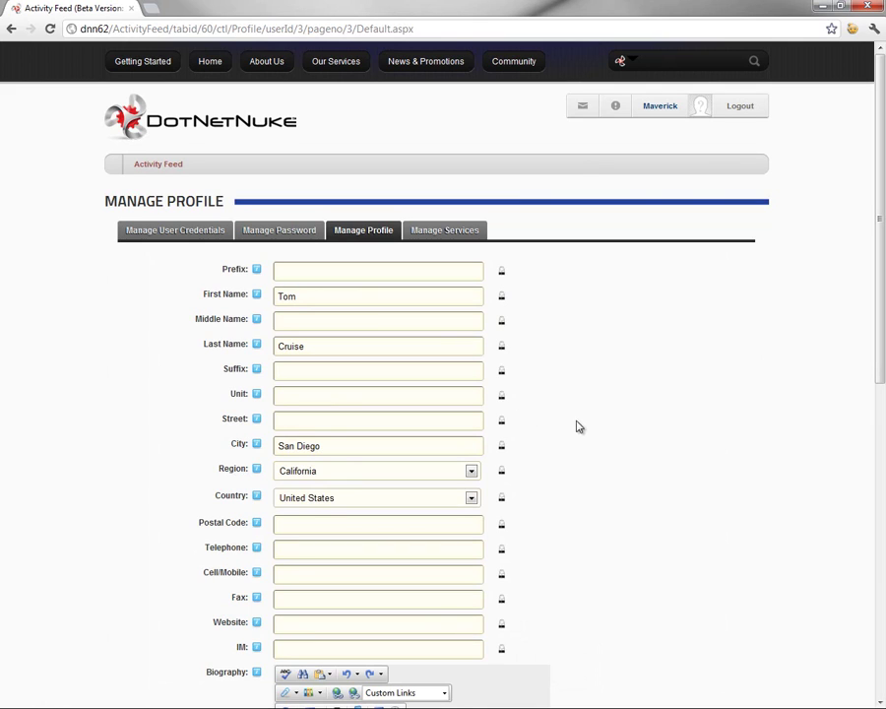
left_click(502, 446)
left_click(501, 445)
Leave the Biography empty and find that Photo File offers only None Specified
mouse_move(503, 446)
scroll(583, 452, "down", 5)
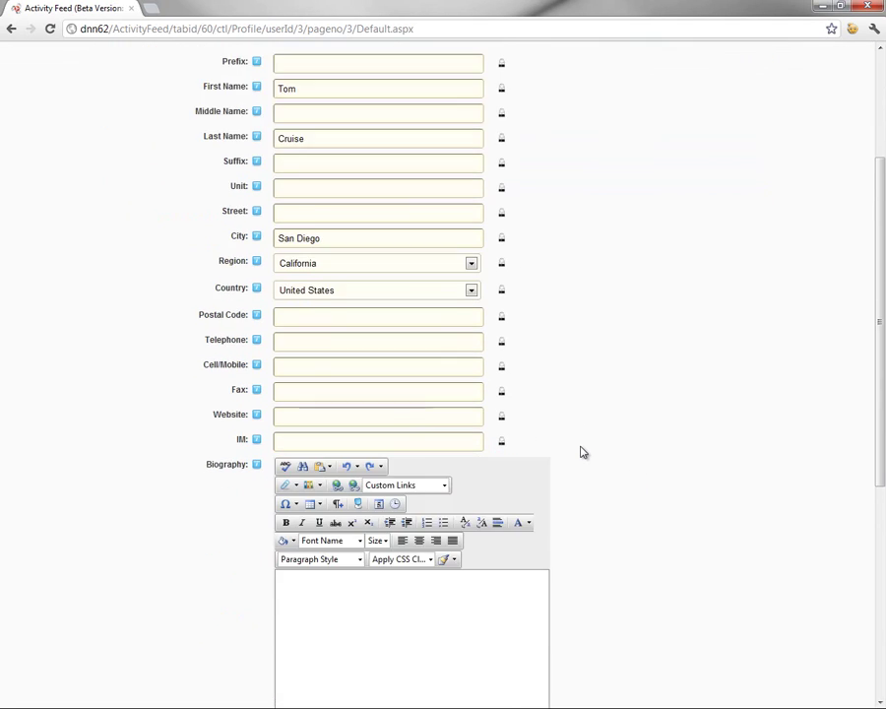
left_click(349, 360)
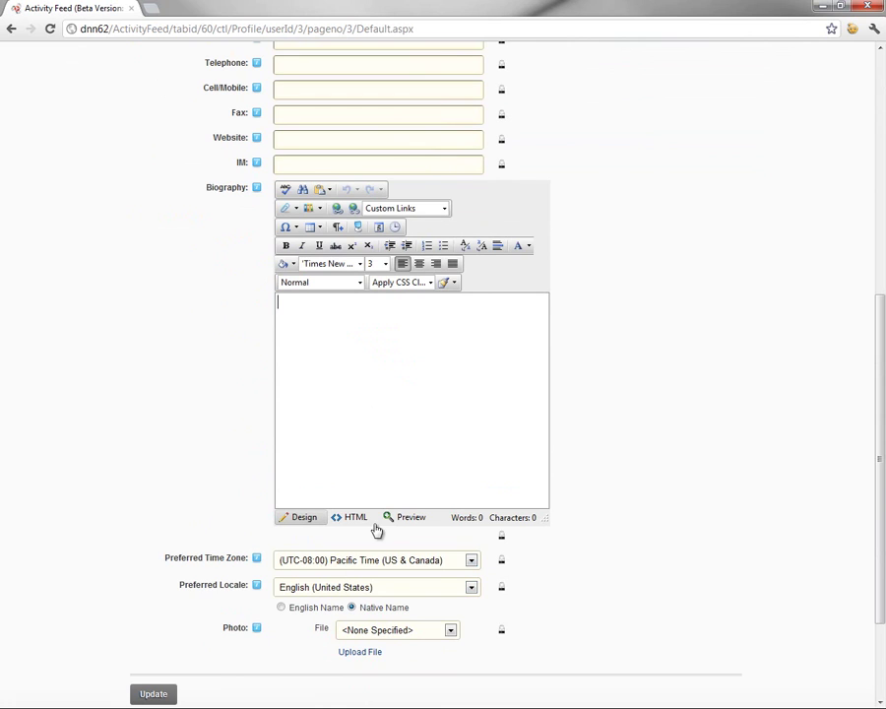
scroll(282, 640, "down", 3)
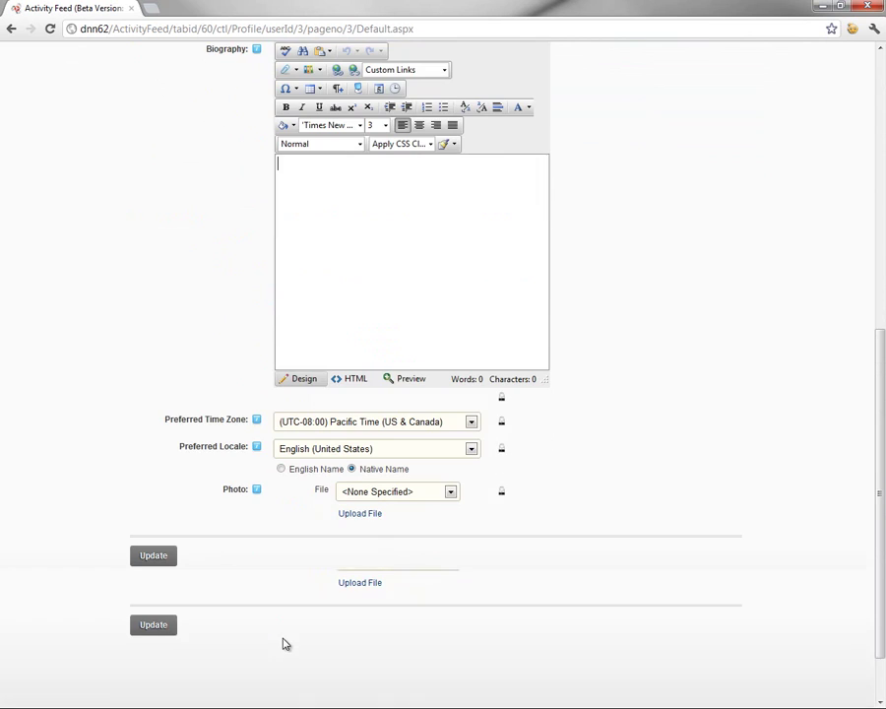
left_click(388, 492)
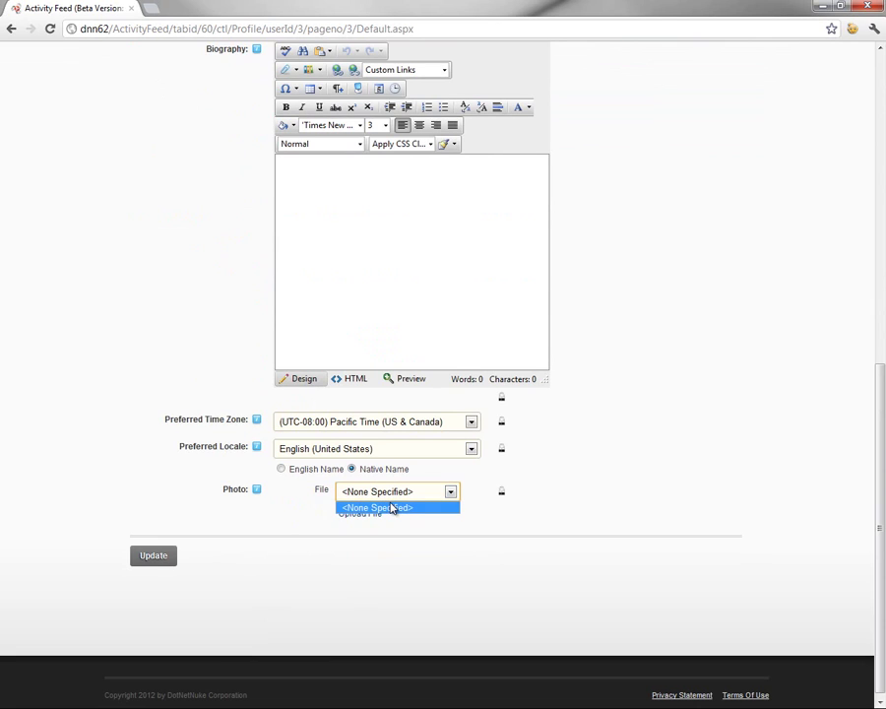
Upload c:\temp\maverick.jpg as the profile photo
left_click(419, 533)
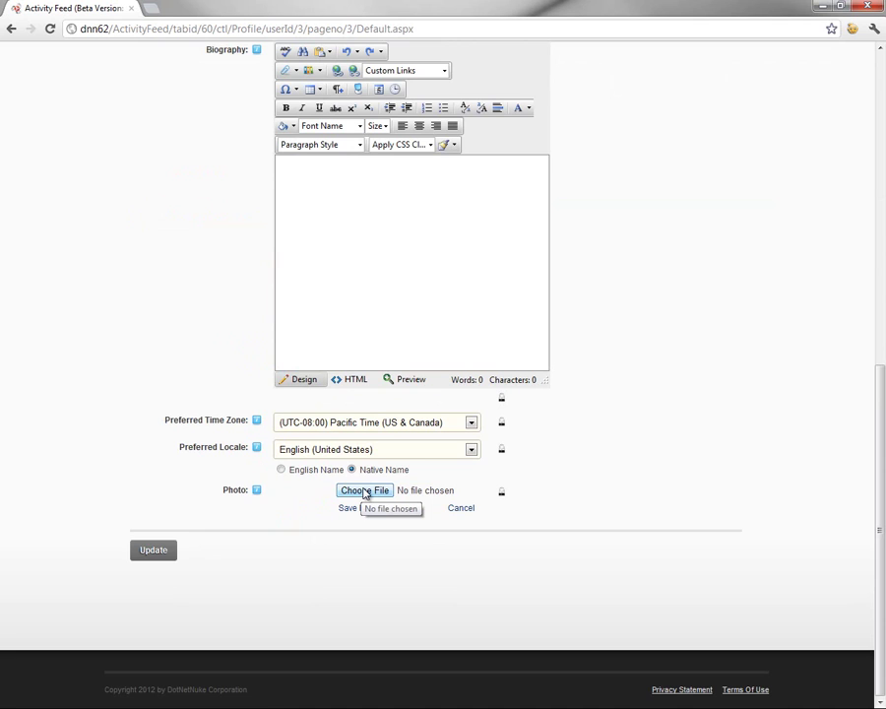
left_click(371, 492)
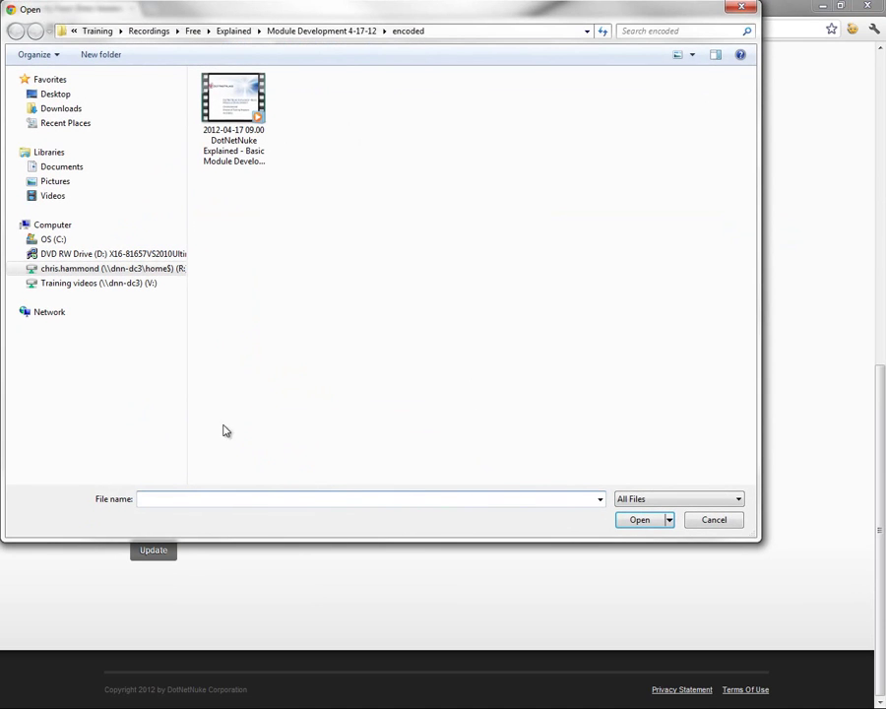
type("c:\\temp\\ma")
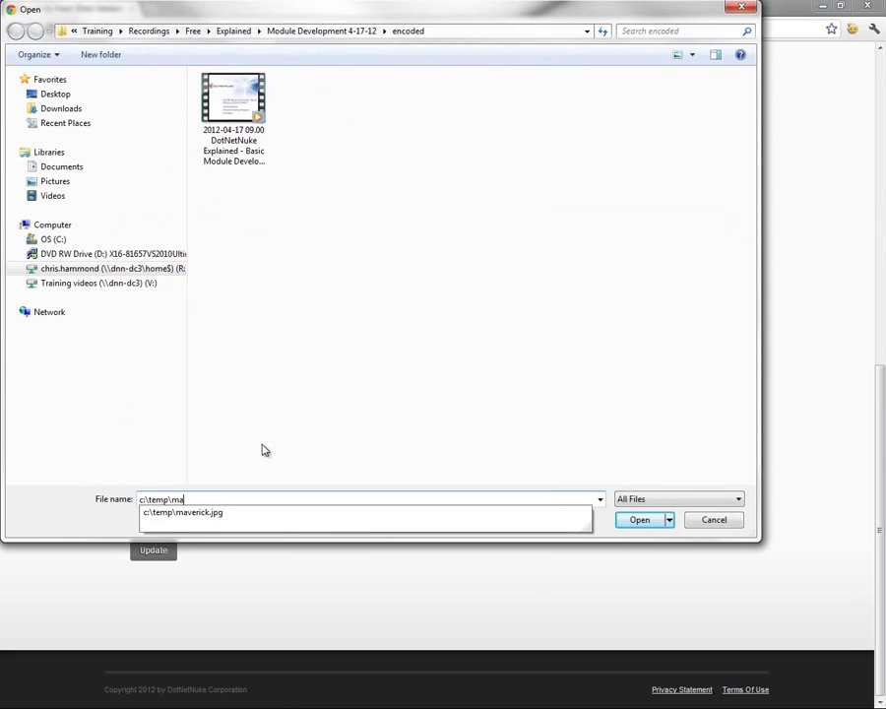
key("Down")
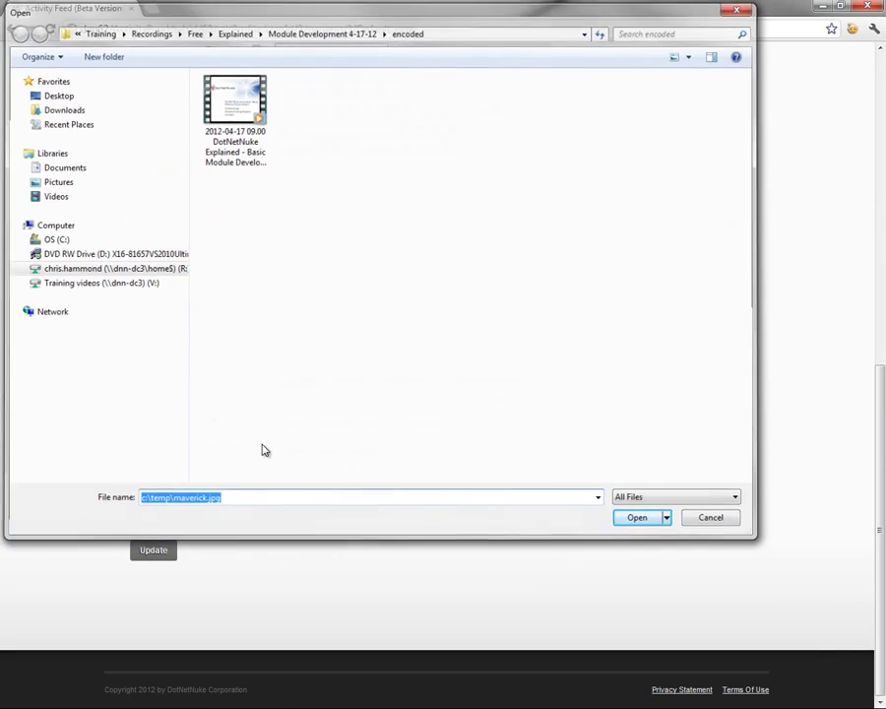
key("Return")
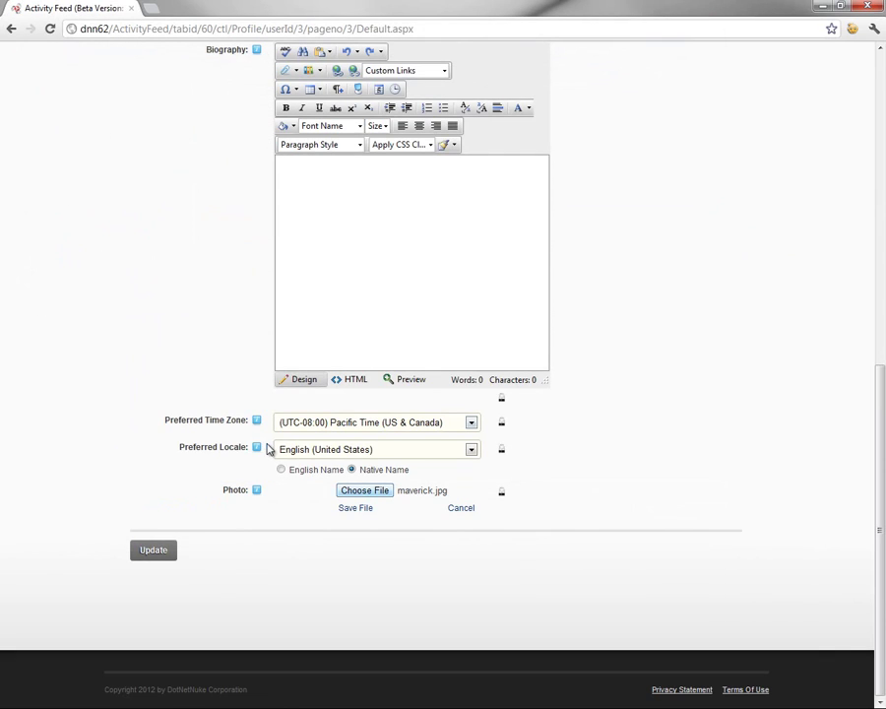
left_click(359, 510)
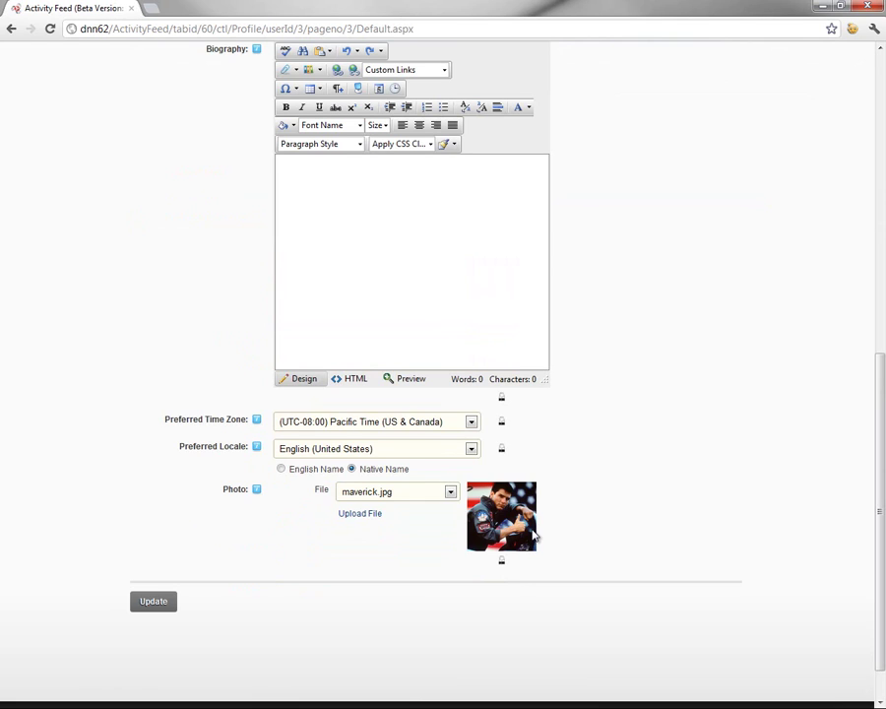
Keep maverick.jpg as the photo, review its visibility setting, and update the profile
left_click(419, 493)
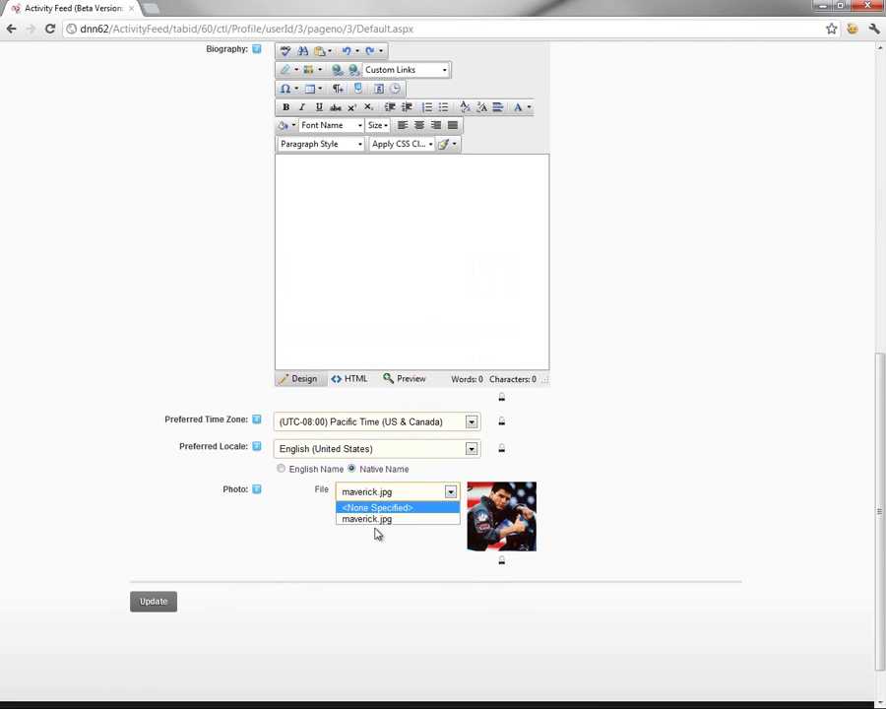
left_click(420, 552)
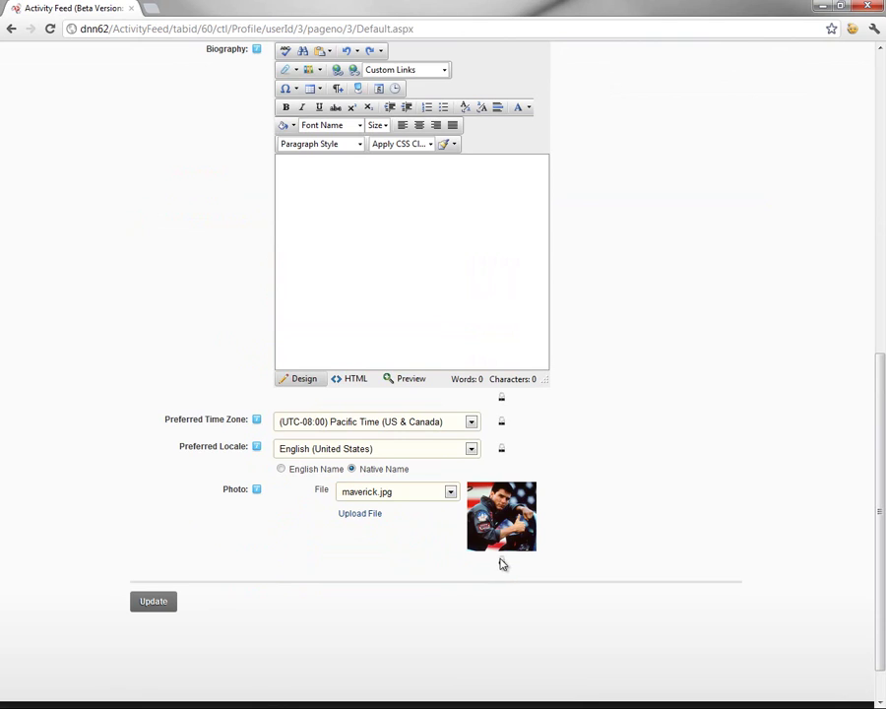
left_click(502, 559)
left_click(155, 599)
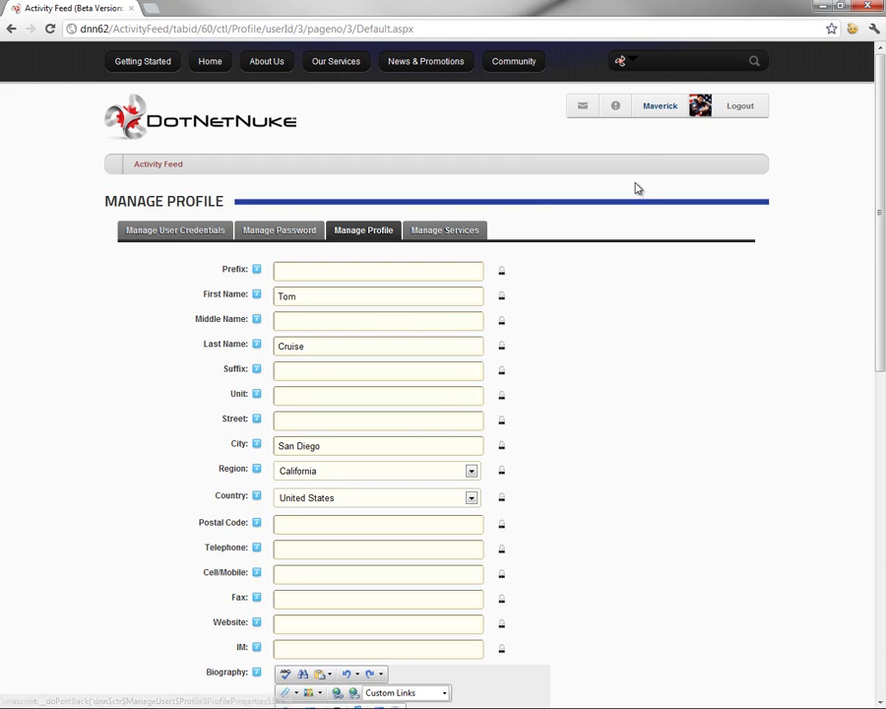
Go to the member's Activity Feed, then to the My Profile page
left_click(657, 108)
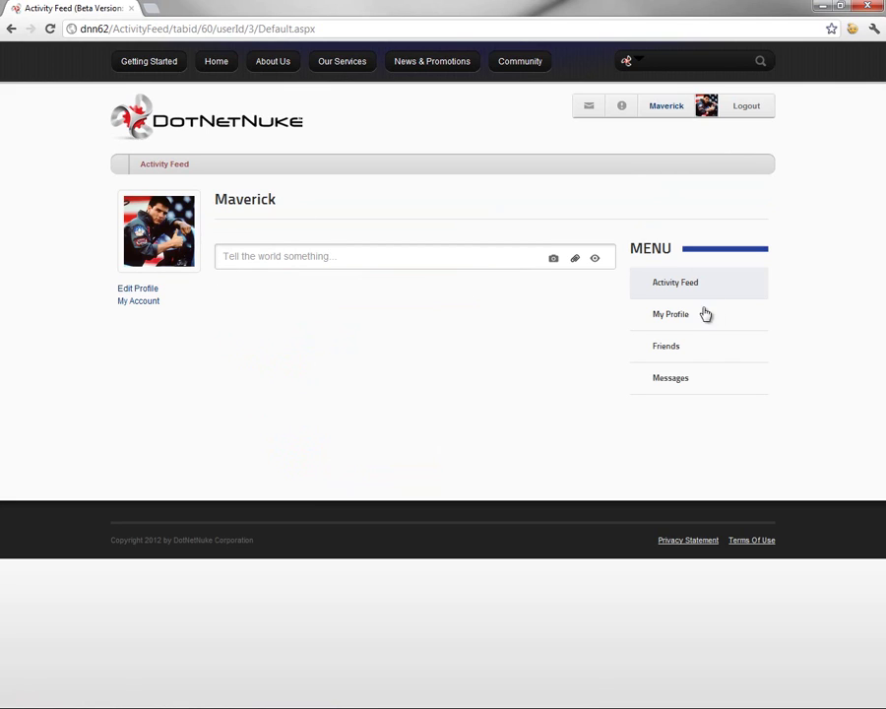
left_click(663, 314)
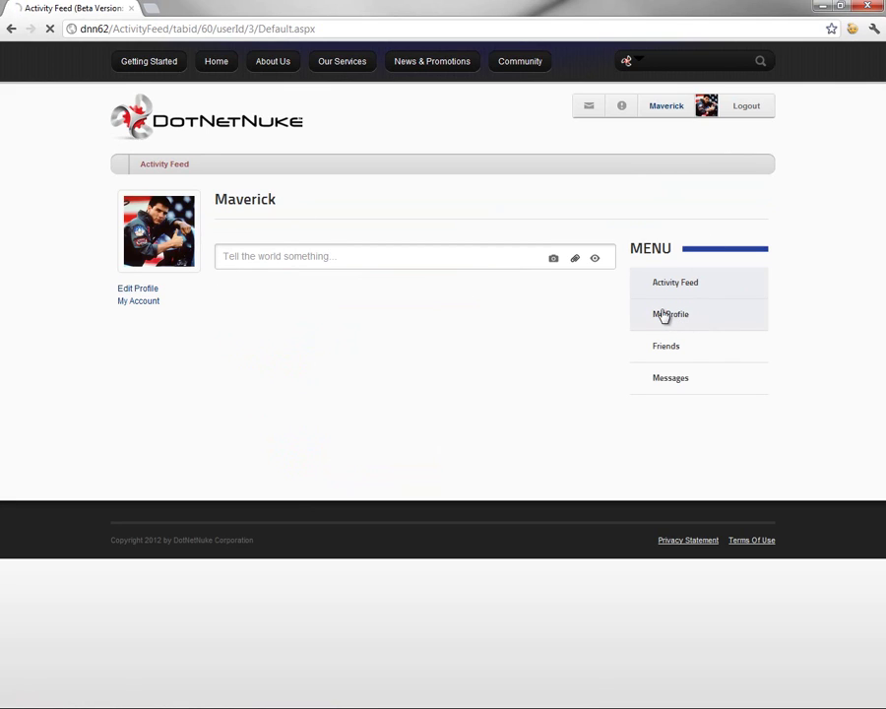